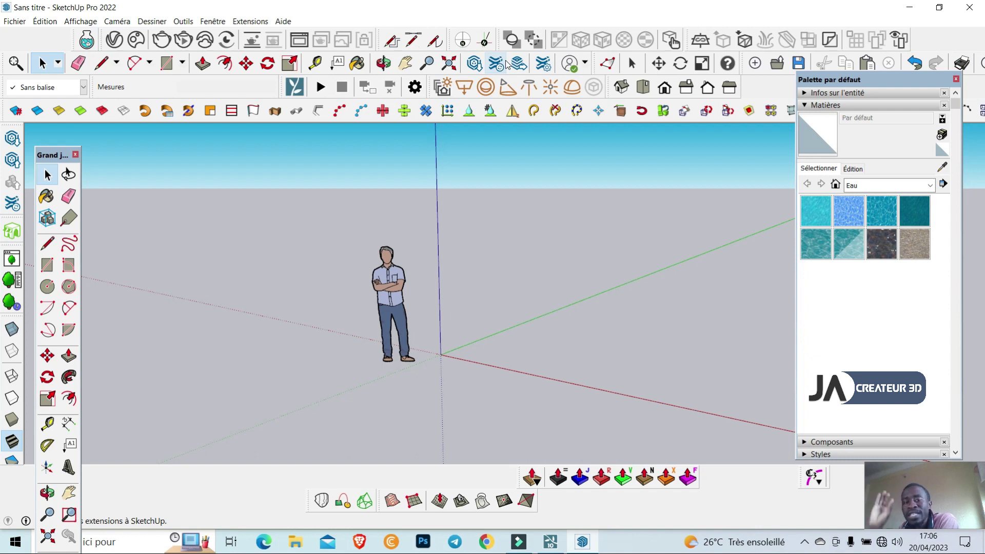
Show the Lumion LiveSync toolbar and briefly check the Lumion window.
{"action": "right_click", "coordinate": [960, 34]}
{"action": "scroll", "coordinate": [954, 205], "scroll_direction": "down", "scroll_amount": 2}
{"action": "scroll", "coordinate": [959, 256], "scroll_direction": "down", "scroll_amount": 2}
{"action": "scroll", "coordinate": [966, 315], "scroll_direction": "down", "scroll_amount": 2}
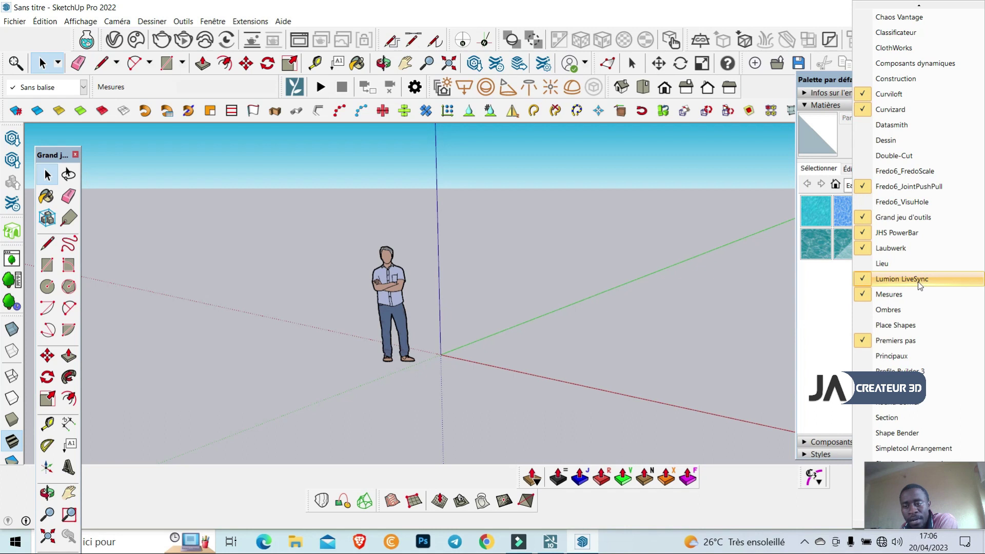
{"action": "left_click", "coordinate": [893, 294]}
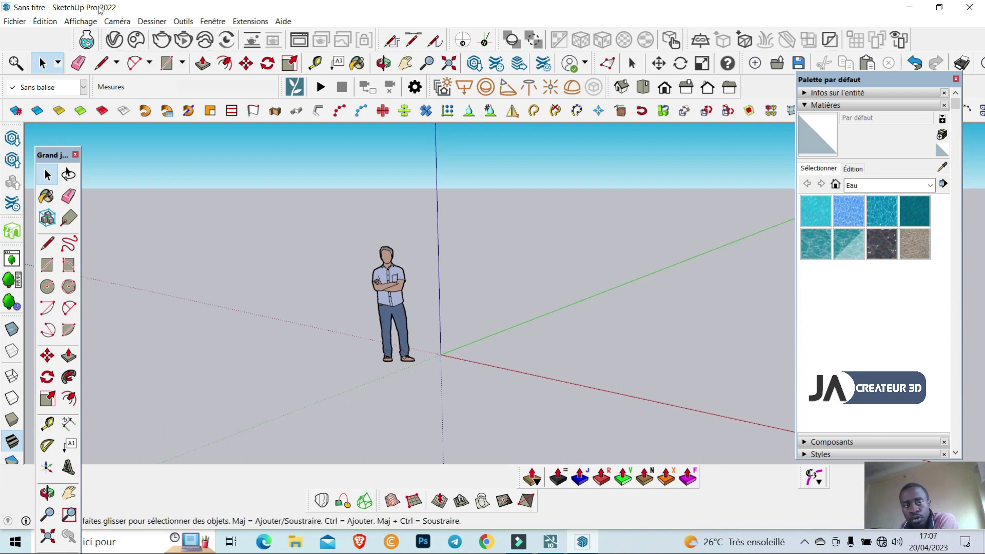
{"action": "mouse_move", "coordinate": [549, 542]}
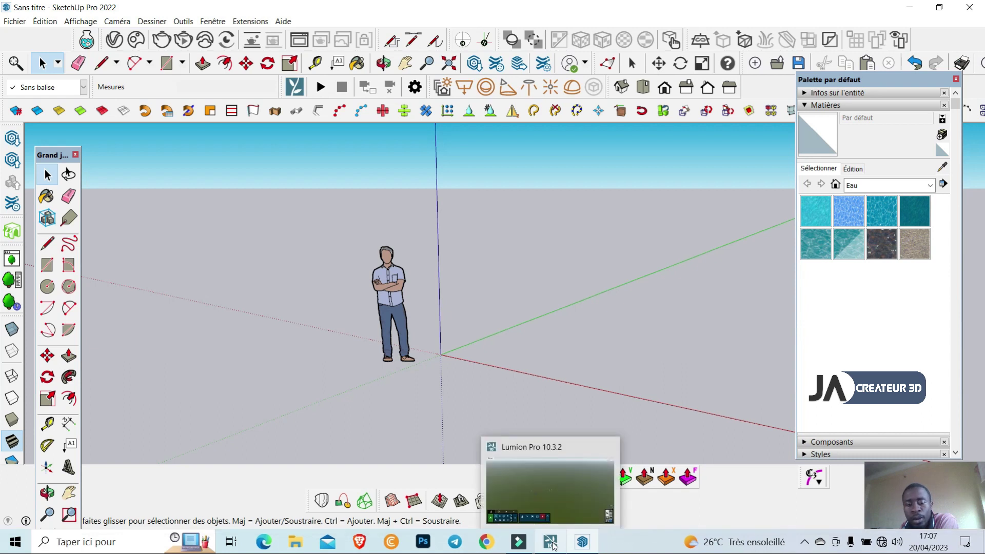
{"action": "left_click", "coordinate": [553, 546]}
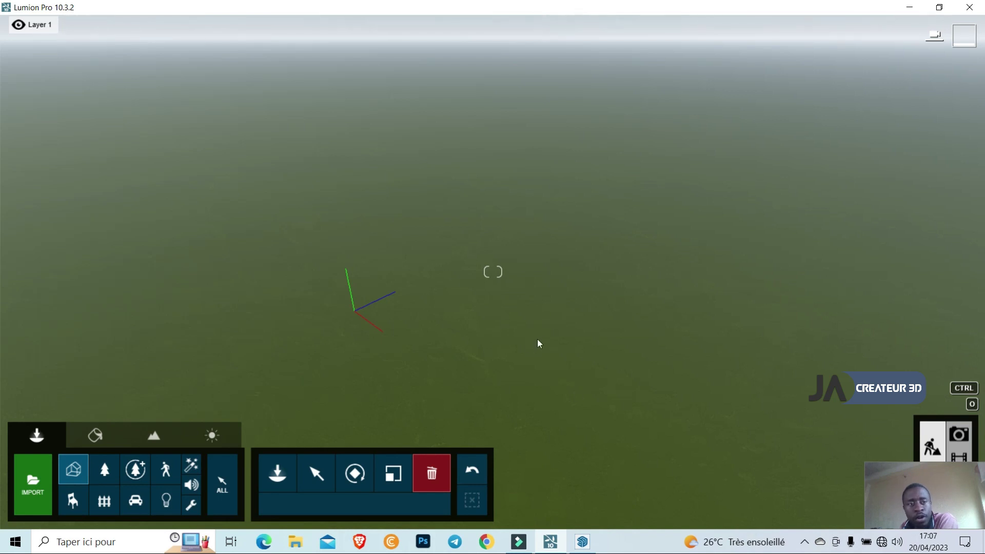
{"action": "left_click", "coordinate": [582, 543]}
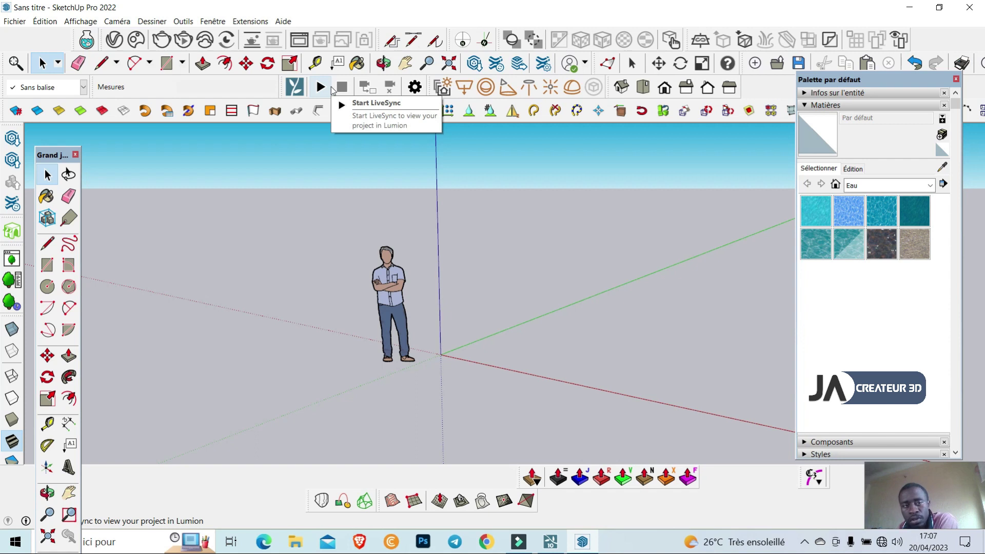
Delete the default standing human figure from the model.
{"action": "middle_click_drag", "start_coordinate": [326, 278], "coordinate": [325, 363], "text": "shift"}
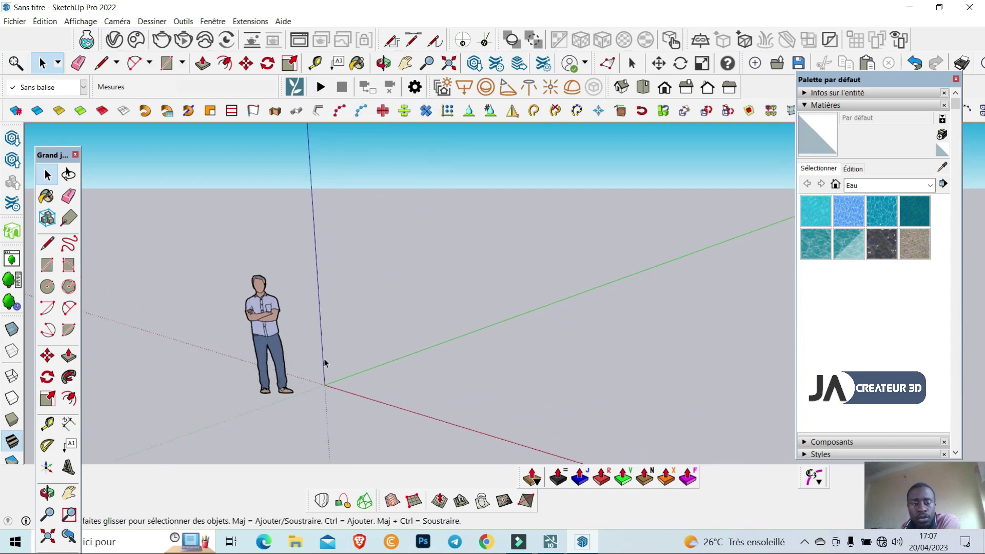
{"action": "left_click", "coordinate": [270, 345]}
{"action": "key", "text": "Delete"}
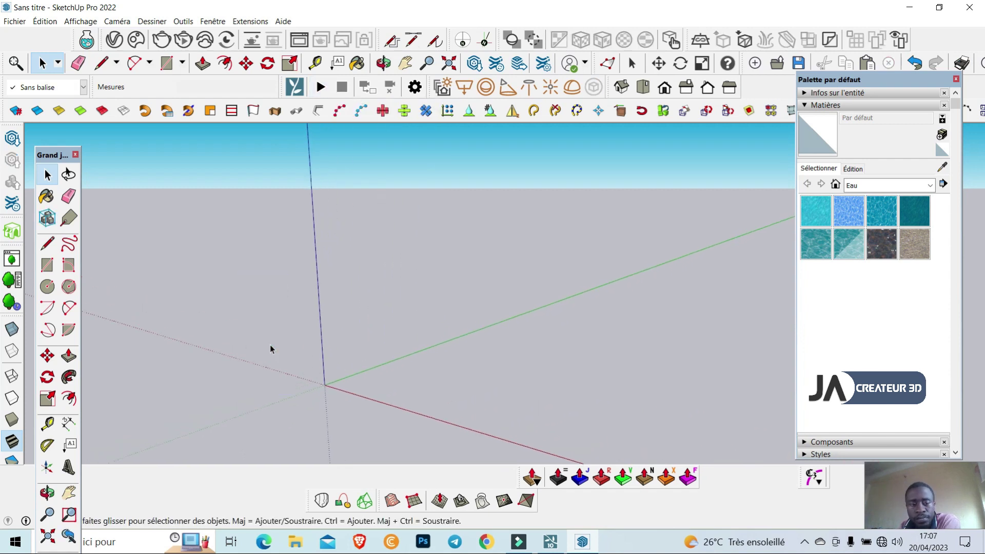
{"action": "middle_click_drag", "start_coordinate": [270, 345], "coordinate": [106, 373], "text": "shift"}
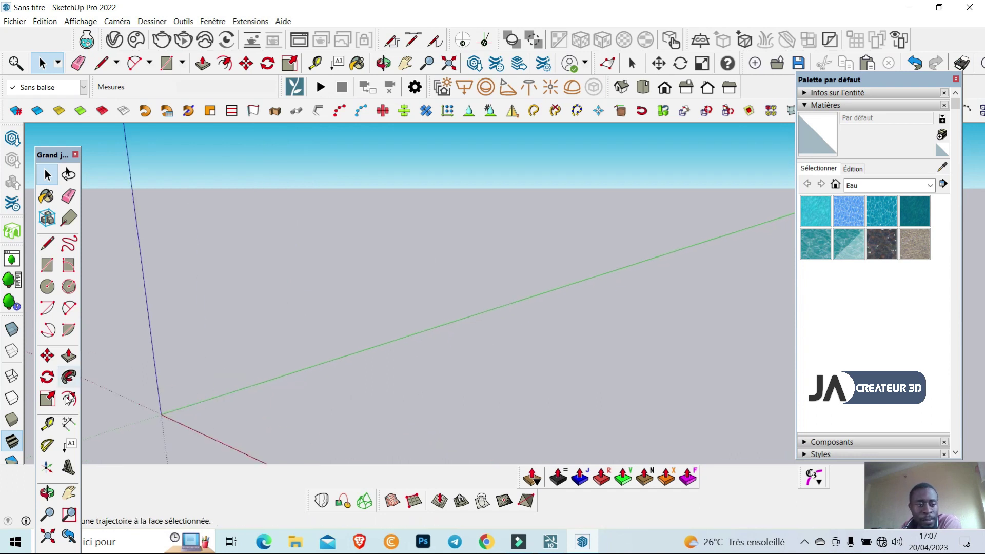
Draw a 13.95 m by 5.69 m rectangle starting on the green axis.
{"action": "left_click", "coordinate": [47, 265]}
{"action": "middle_click_drag", "start_coordinate": [311, 380], "coordinate": [341, 359], "text": "shift"}
{"action": "left_click", "coordinate": [332, 353]}
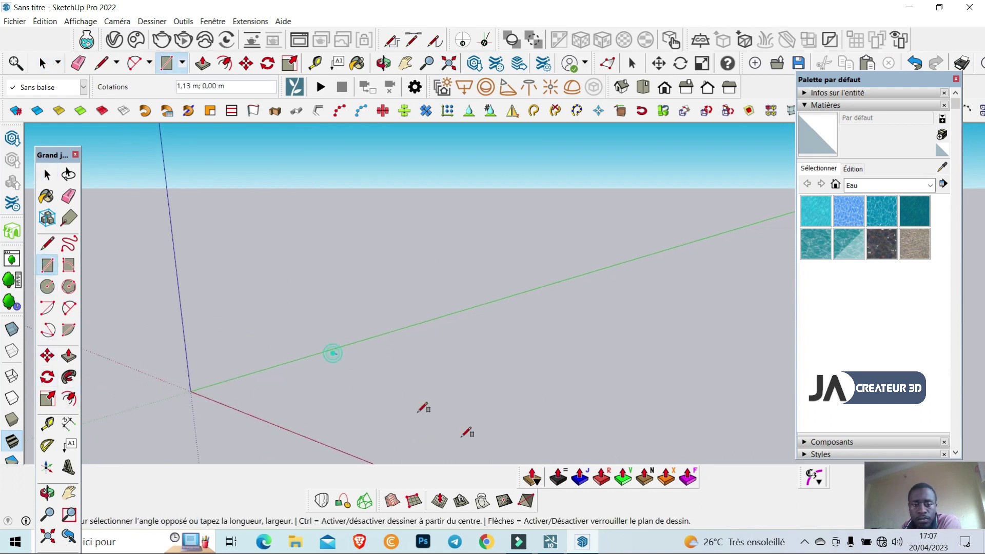
{"action": "left_click", "coordinate": [721, 378]}
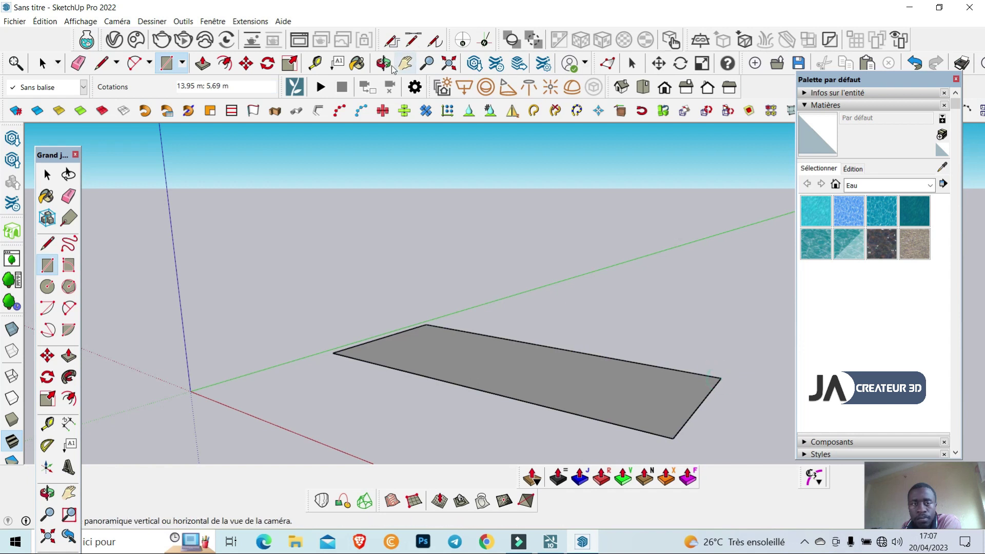
Push/Pull the rectangle up into a box about 4.58 m tall.
{"action": "left_click", "coordinate": [385, 63]}
{"action": "left_click_drag", "start_coordinate": [471, 159], "coordinate": [491, 176]}
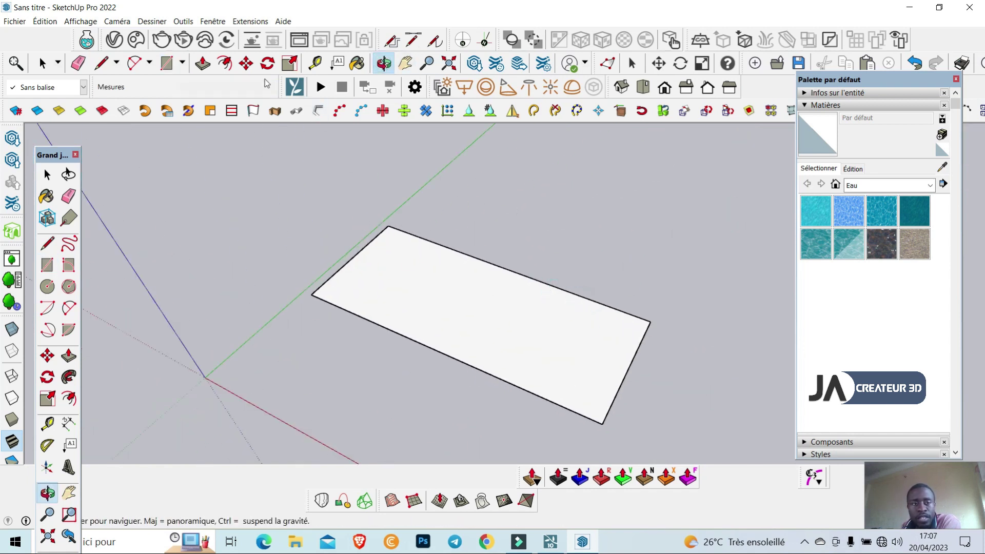
{"action": "left_click", "coordinate": [203, 64]}
{"action": "left_click", "coordinate": [420, 264]}
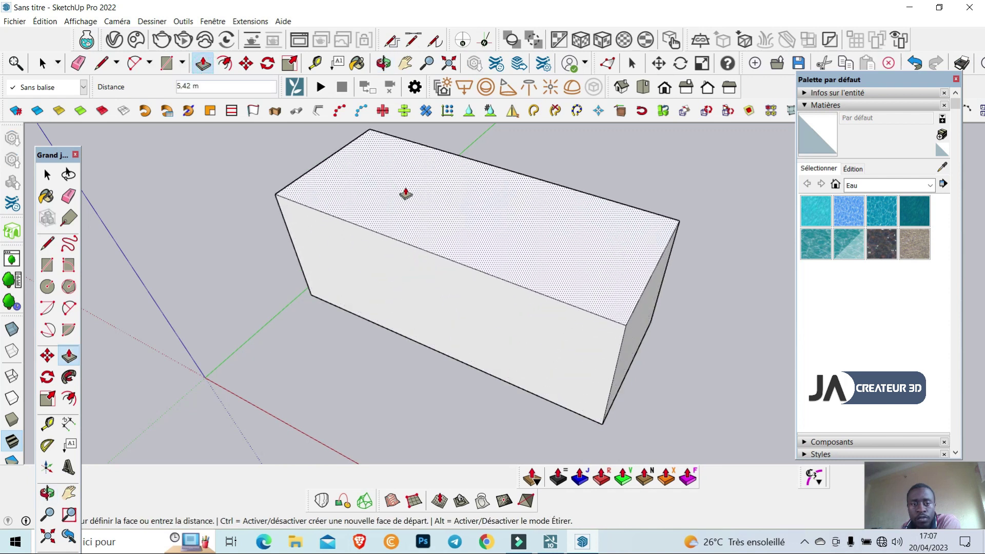
{"action": "left_click", "coordinate": [404, 201]}
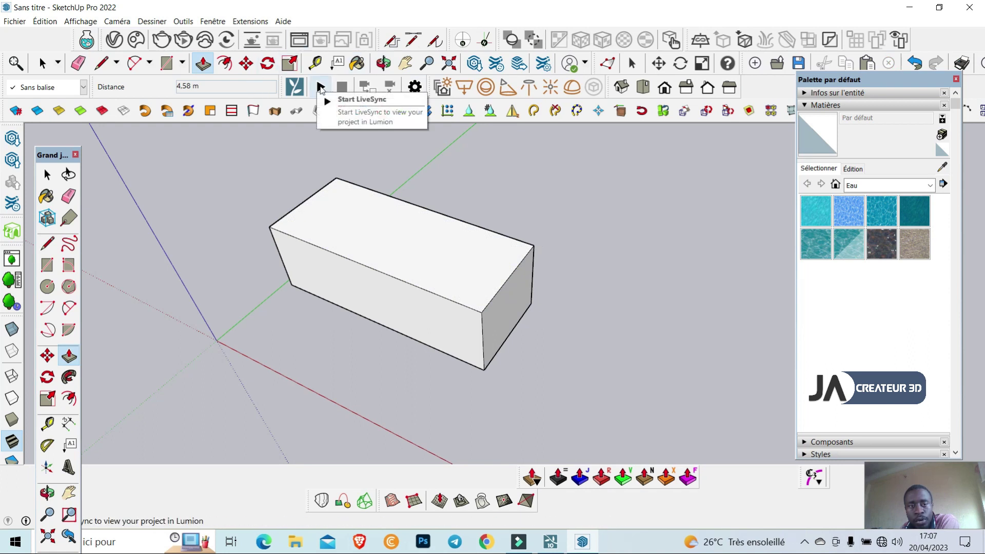
Try starting LiveSync and dismiss the notice requiring the model to be saved first.
{"action": "left_click", "coordinate": [321, 88]}
{"action": "mouse_move", "coordinate": [505, 220]}
{"action": "left_mouse_down"}
{"action": "mouse_move", "coordinate": [599, 169]}
{"action": "mouse_move", "coordinate": [623, 120]}
{"action": "left_mouse_up"}
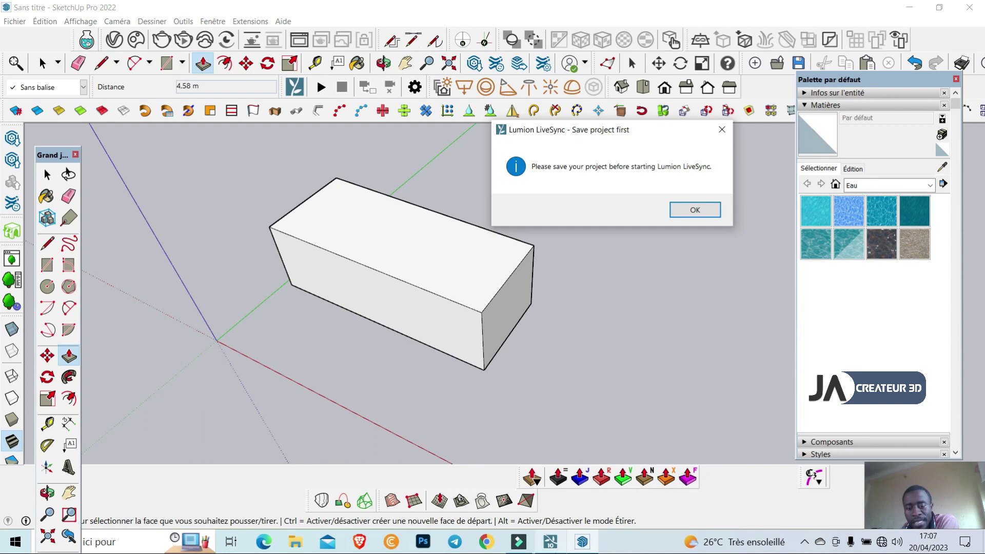
{"action": "mouse_move", "coordinate": [549, 542]}
{"action": "left_click", "coordinate": [562, 493]}
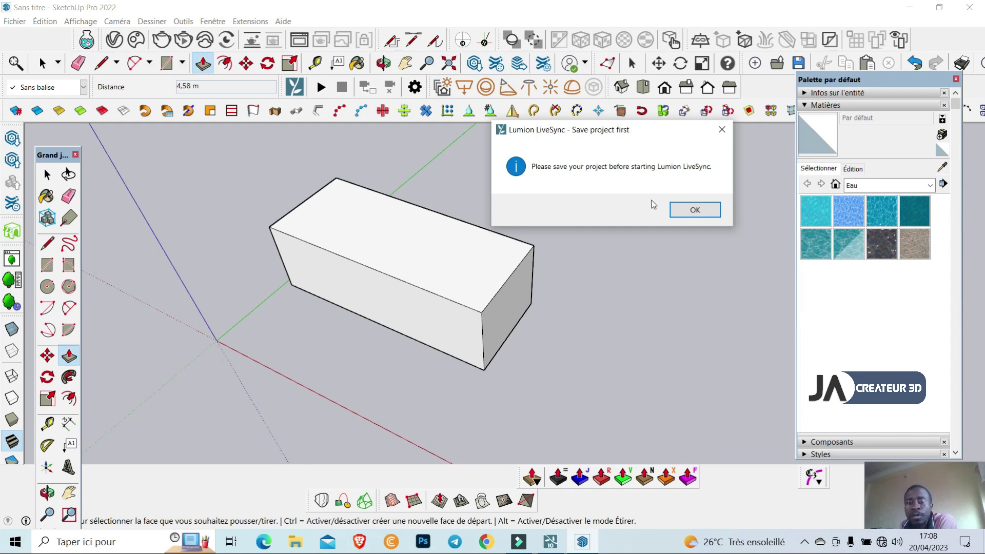
{"action": "left_click", "coordinate": [686, 221]}
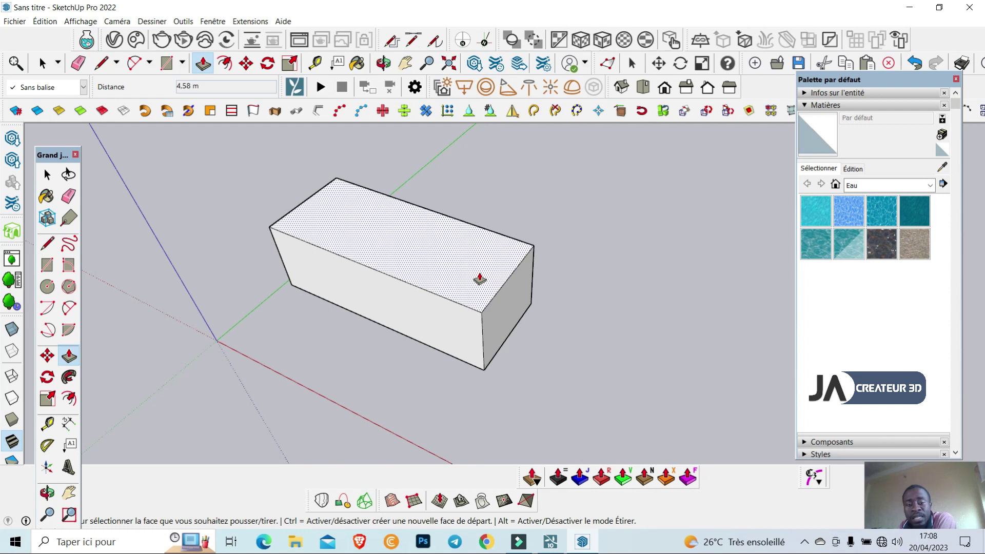
Save the model under a new name in Documents, then start LiveSync.
{"action": "left_click", "coordinate": [15, 21]}
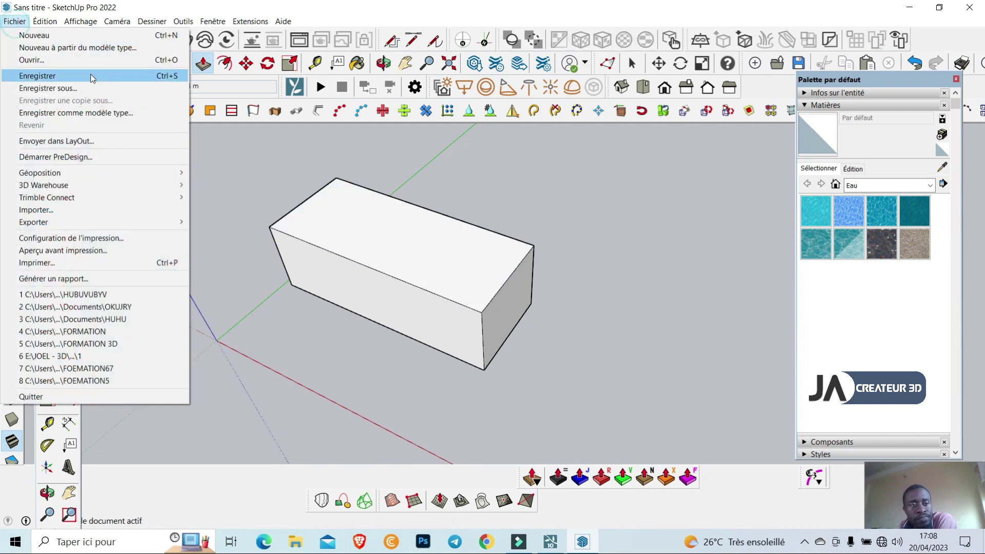
{"action": "left_click", "coordinate": [95, 88]}
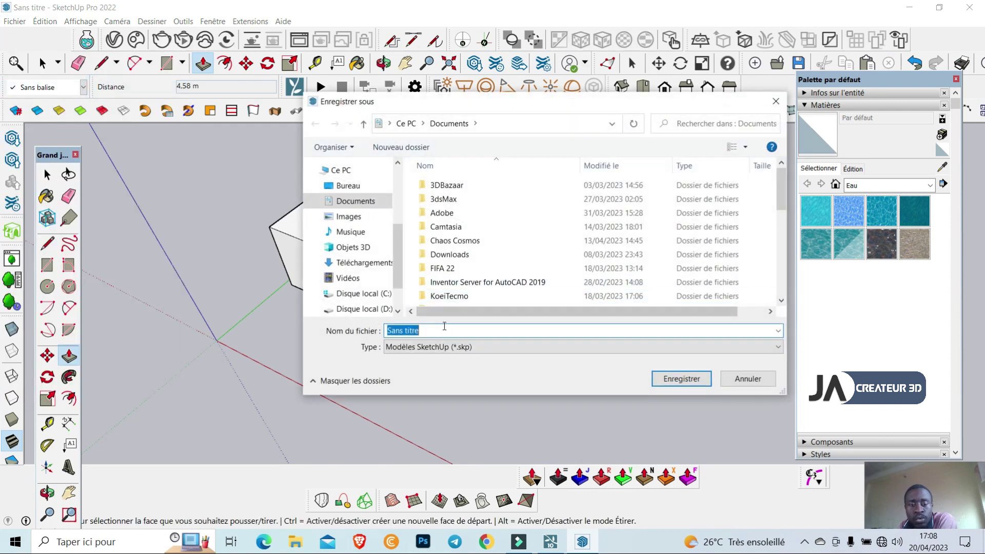
{"action": "key", "text": "BackSpace"}
{"action": "type", "text": "JOEL"}
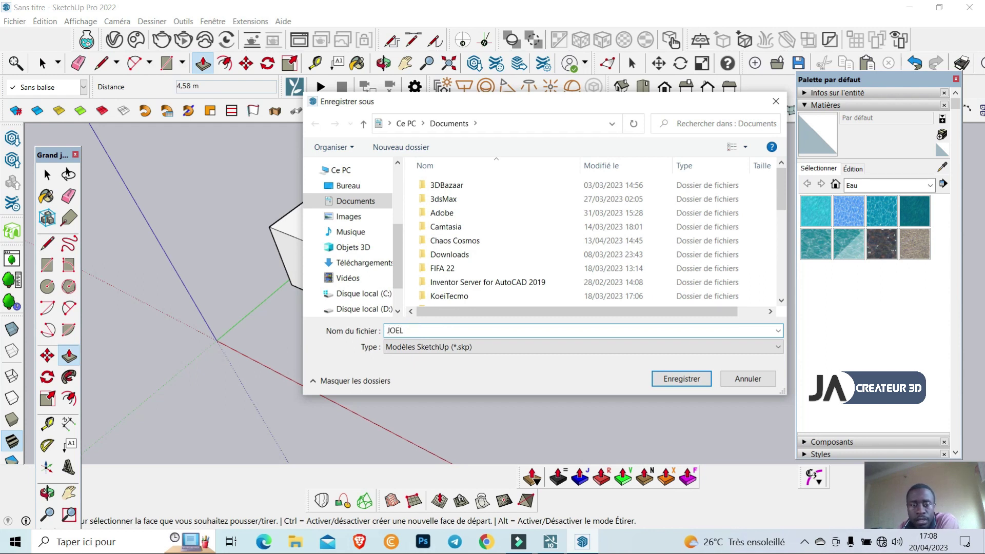
{"action": "left_click", "coordinate": [684, 380]}
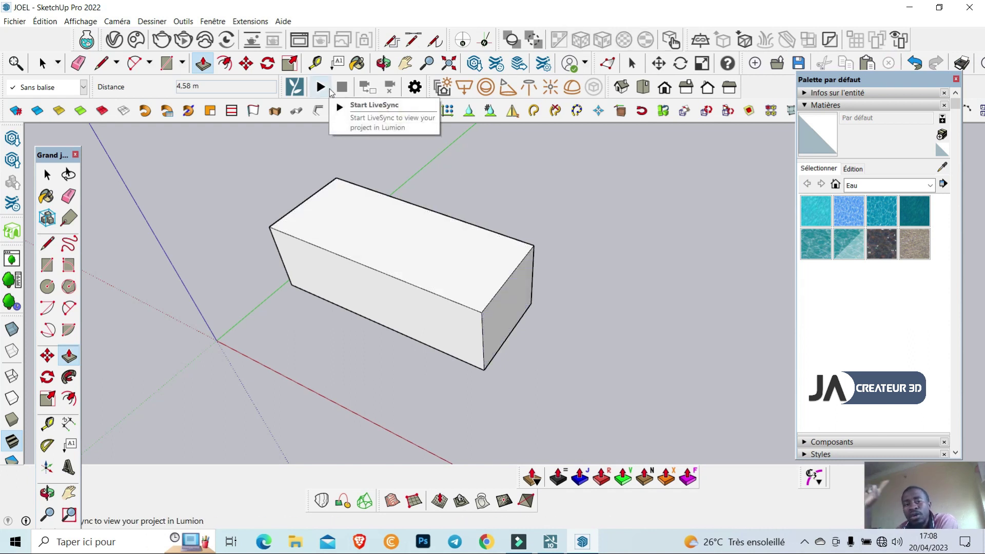
{"action": "left_click", "coordinate": [324, 88]}
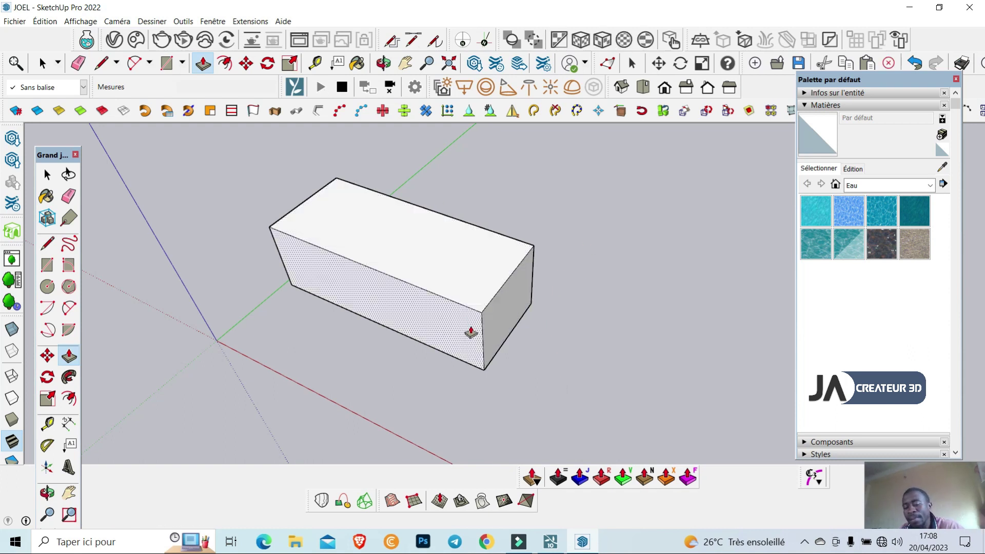
In Lumion, zoom to and select the plain grey synced box on the grass, then return to SketchUp.
{"action": "left_click", "coordinate": [550, 542]}
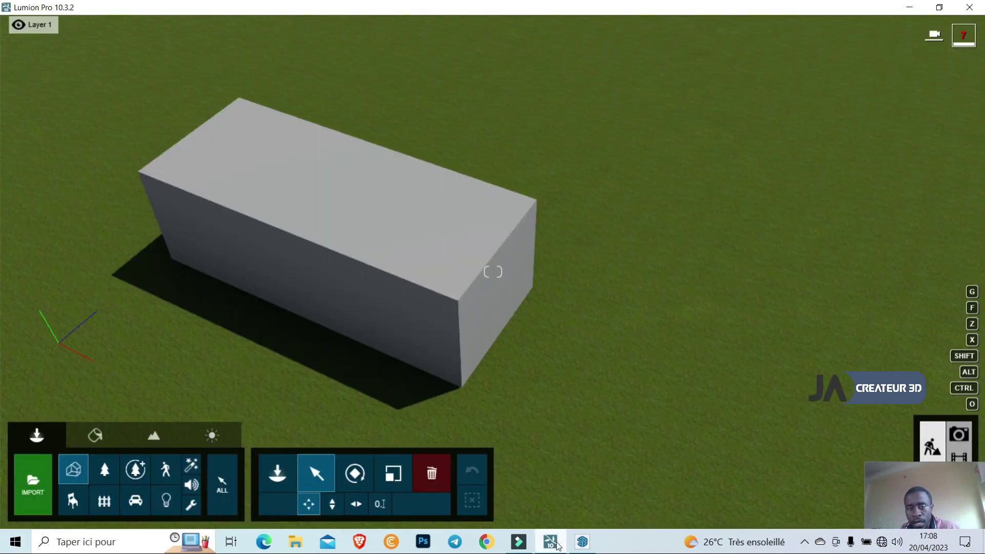
{"action": "scroll", "coordinate": [354, 290], "scroll_direction": "up", "scroll_amount": 5}
{"action": "scroll", "coordinate": [398, 279], "scroll_direction": "down", "scroll_amount": 3}
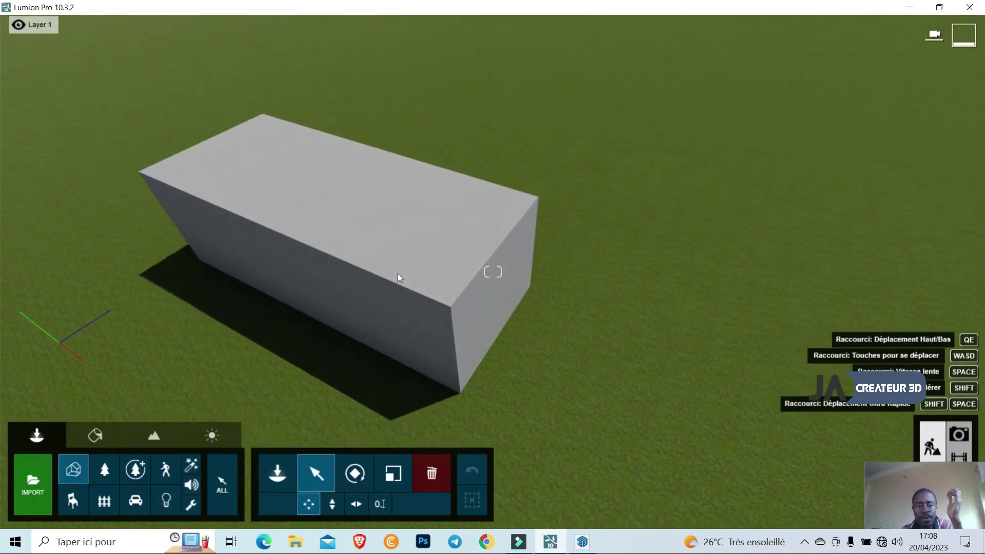
{"action": "left_click", "coordinate": [399, 277]}
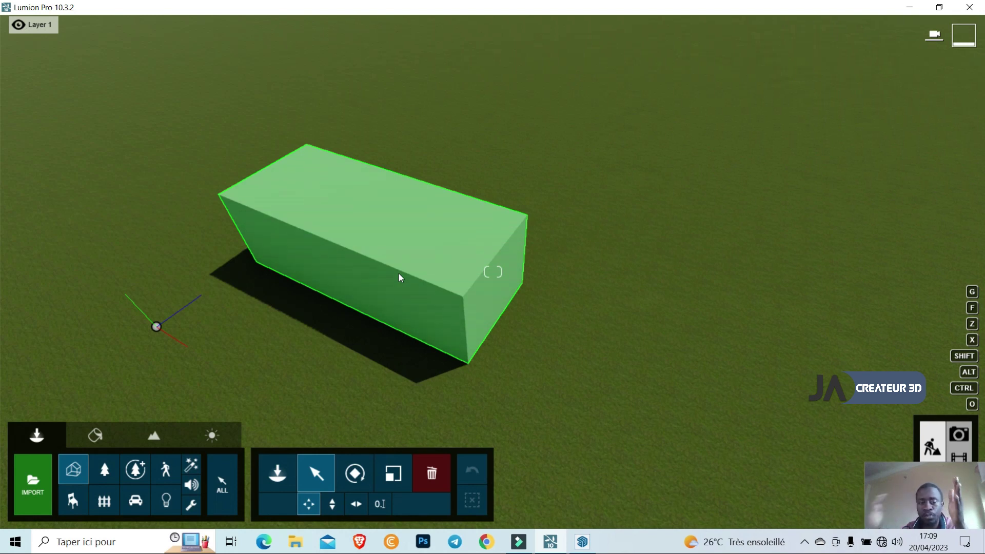
{"action": "left_click", "coordinate": [585, 544]}
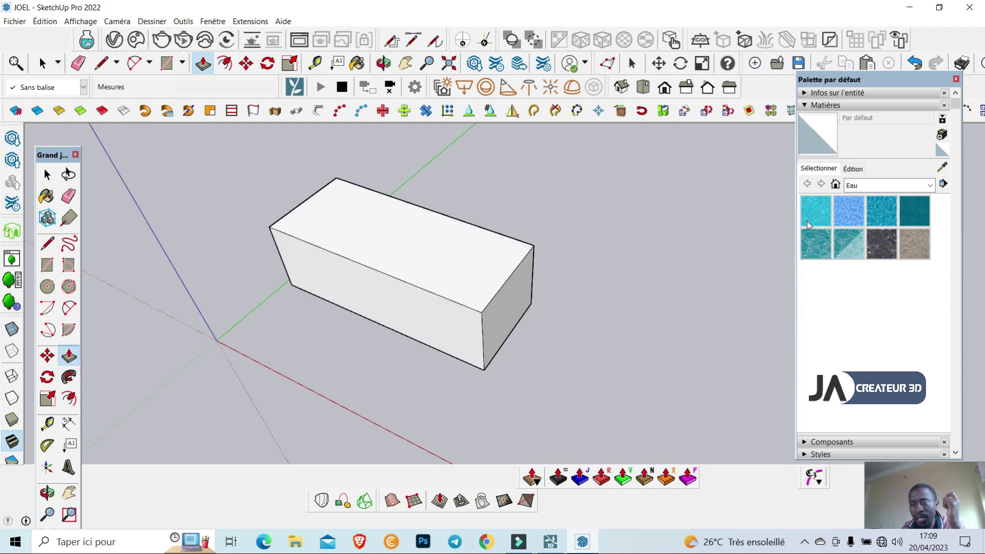
From Carrelage, paint the box Carreau carré blanc, then its front and right sides Ardoise.
{"action": "left_click", "coordinate": [868, 187]}
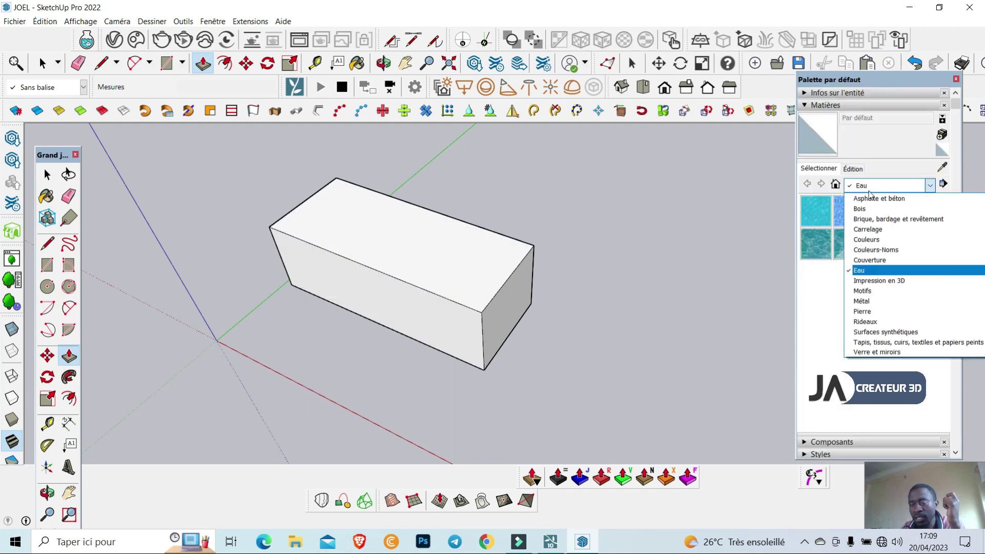
{"action": "left_click", "coordinate": [869, 231]}
{"action": "left_click", "coordinate": [829, 242]}
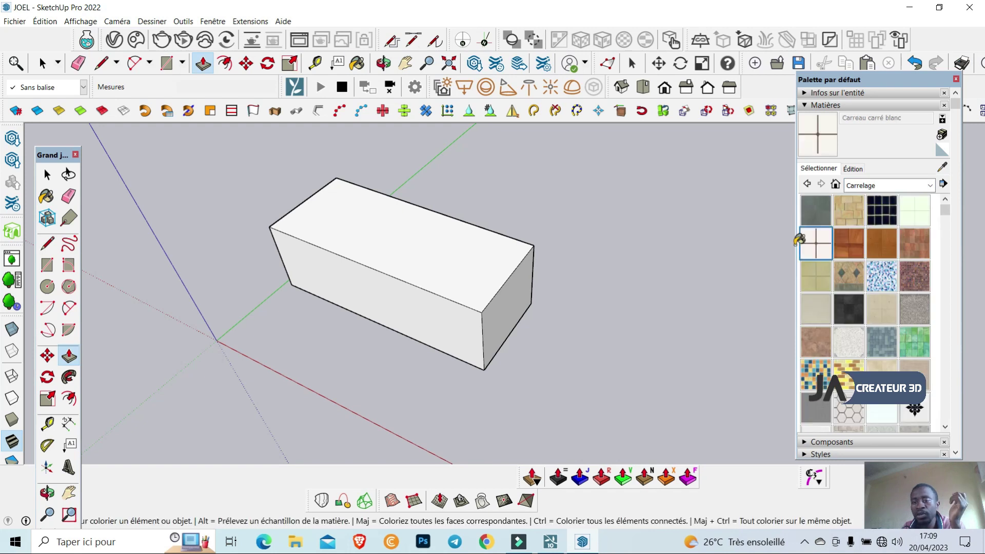
{"action": "left_click", "coordinate": [448, 289]}
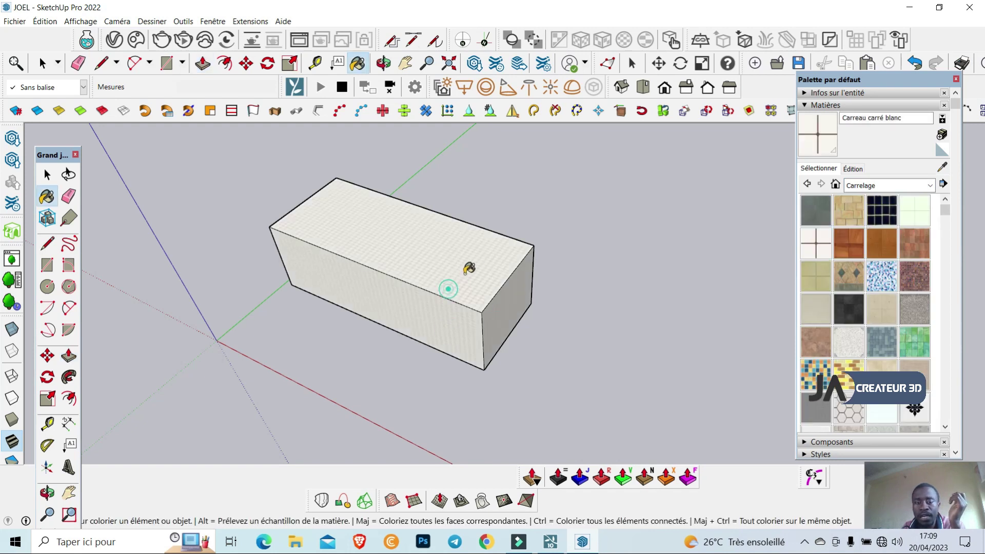
{"action": "left_click", "coordinate": [815, 211]}
{"action": "left_click", "coordinate": [485, 314]}
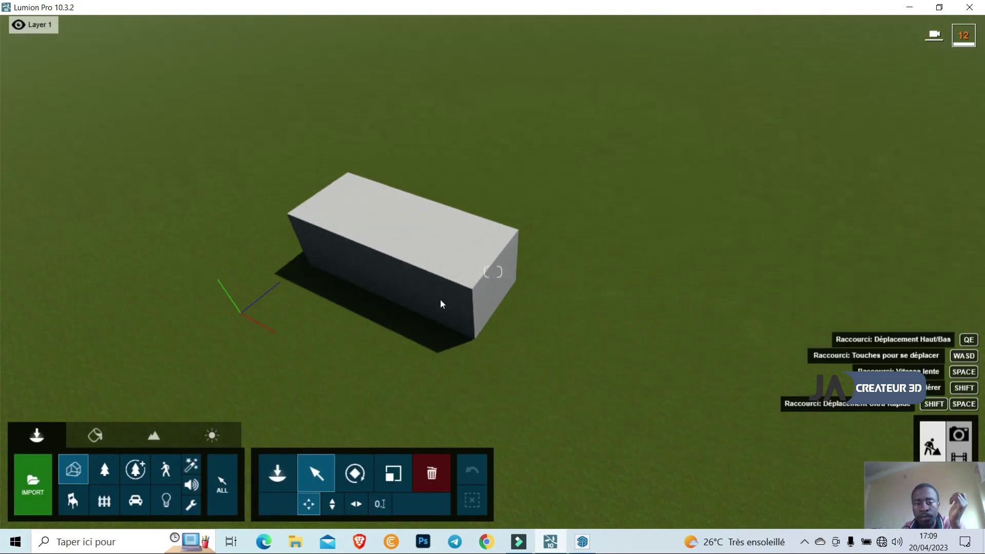
Zoom in and out on the tile-topped, slate-sided box in Lumion, then return to SketchUp.
{"action": "scroll", "coordinate": [440, 300], "scroll_direction": "up", "scroll_amount": 3}
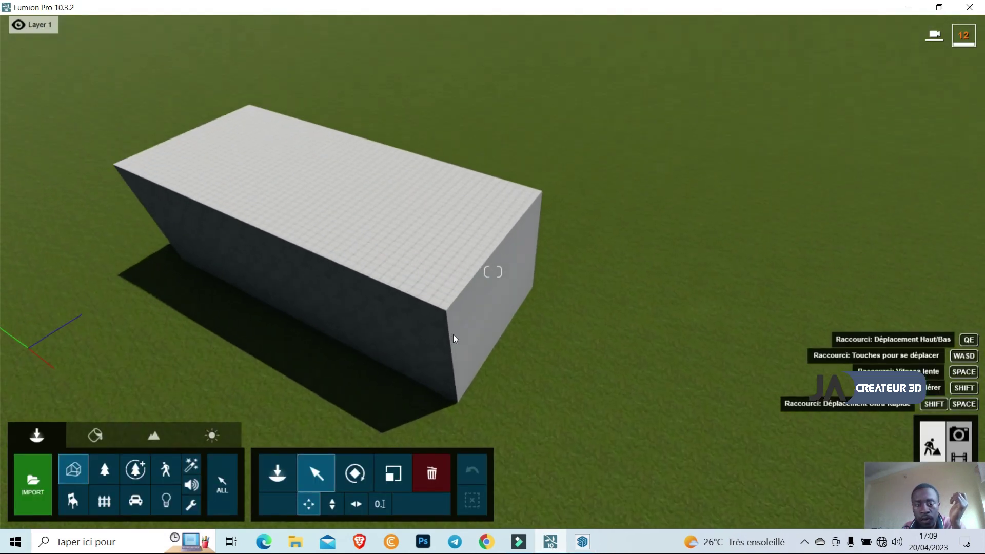
{"action": "scroll", "coordinate": [454, 334], "scroll_direction": "up", "scroll_amount": 3}
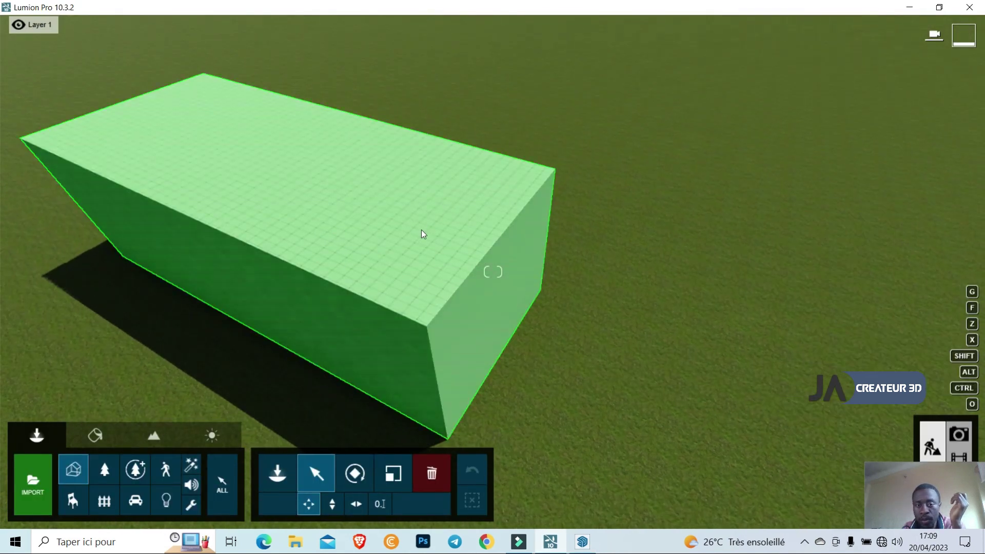
{"action": "scroll", "coordinate": [423, 234], "scroll_direction": "down", "scroll_amount": 3}
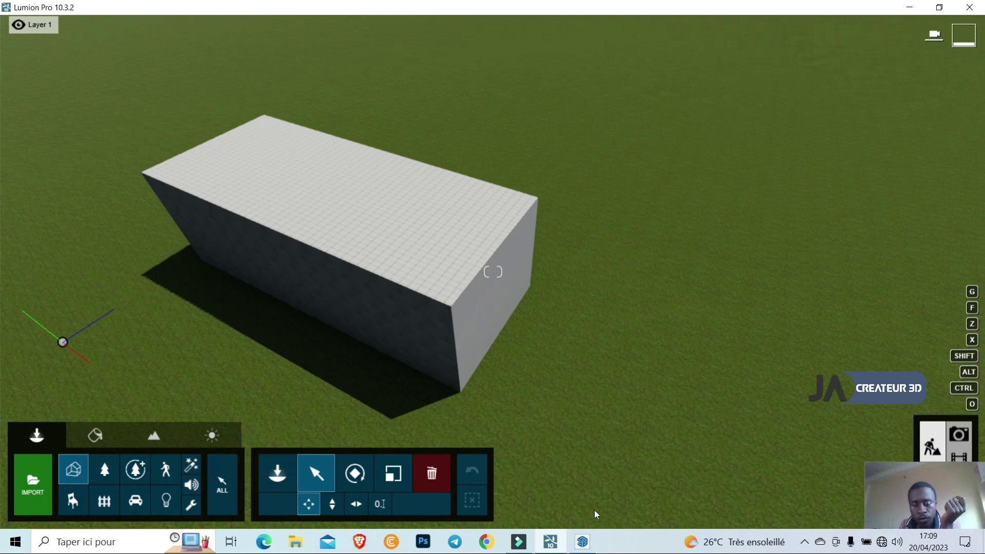
{"action": "left_click", "coordinate": [582, 542]}
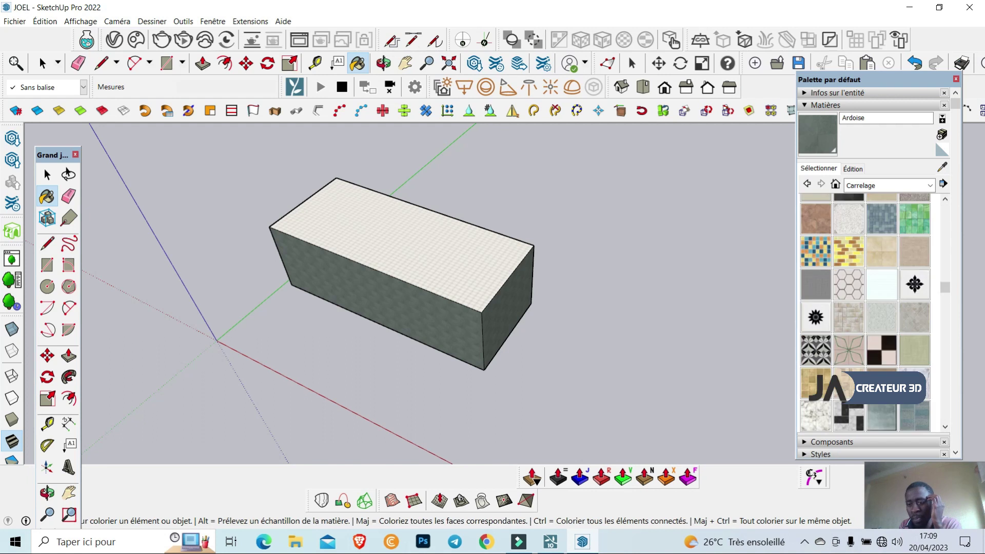
Paint the top Carreau ornementé 02 and the front and right sides Bois Plancher en bois foncé.
{"action": "left_click", "coordinate": [815, 317]}
{"action": "left_click", "coordinate": [454, 261]}
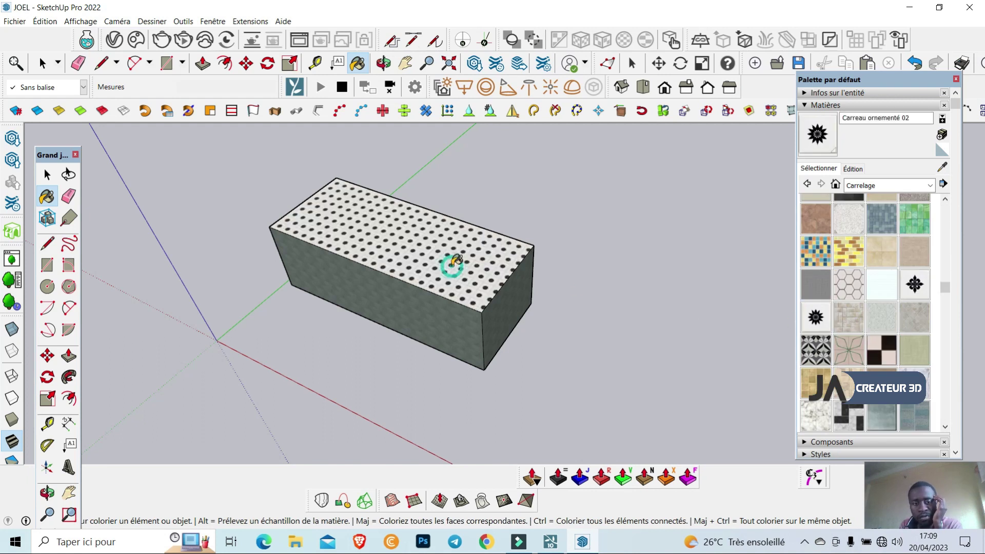
{"action": "left_click", "coordinate": [903, 188]}
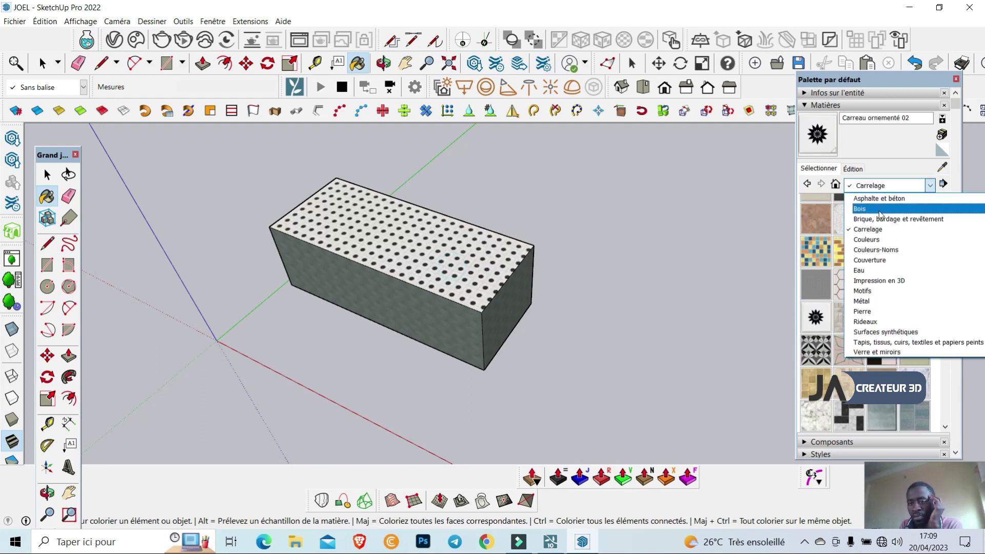
{"action": "left_click", "coordinate": [879, 209]}
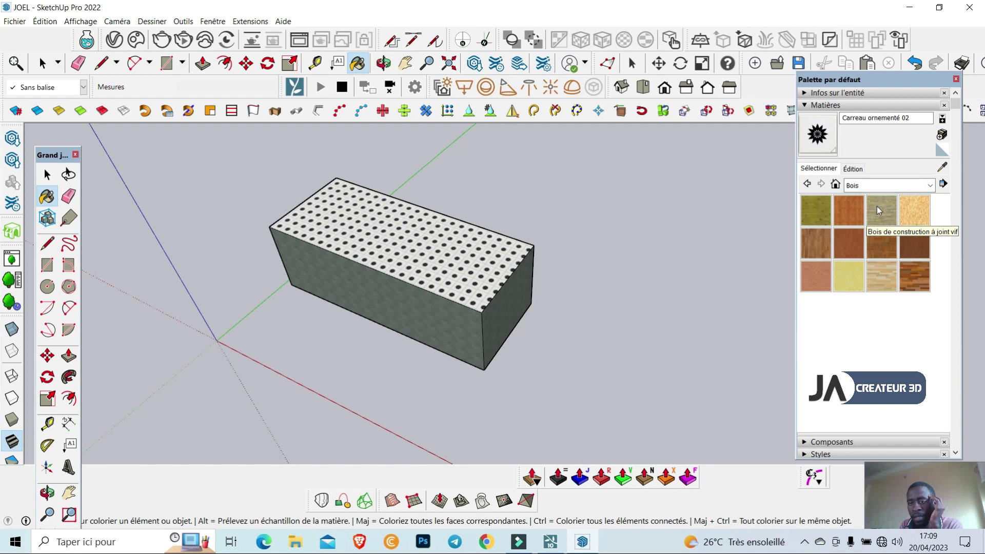
{"action": "left_click", "coordinate": [912, 273]}
{"action": "left_click", "coordinate": [437, 302]}
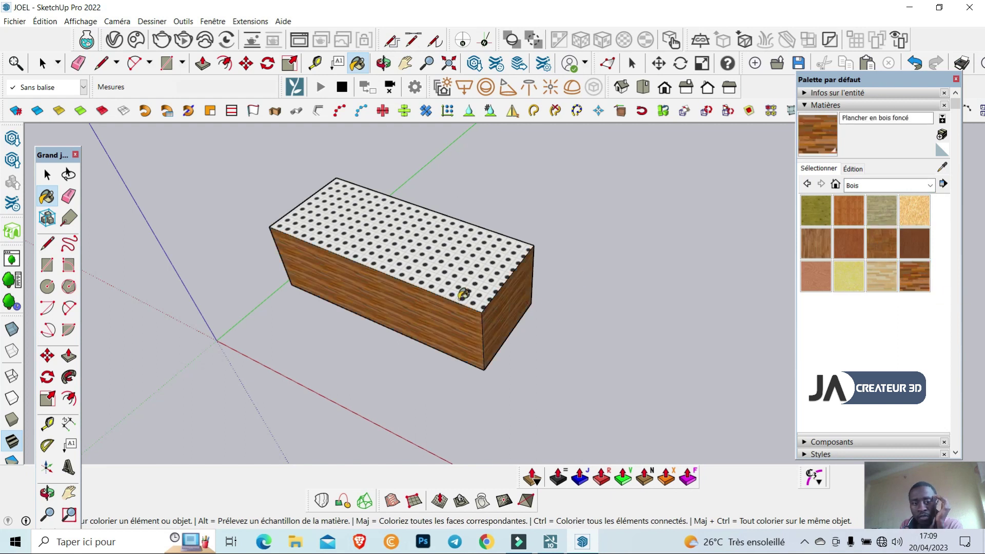
{"action": "left_click", "coordinate": [550, 542]}
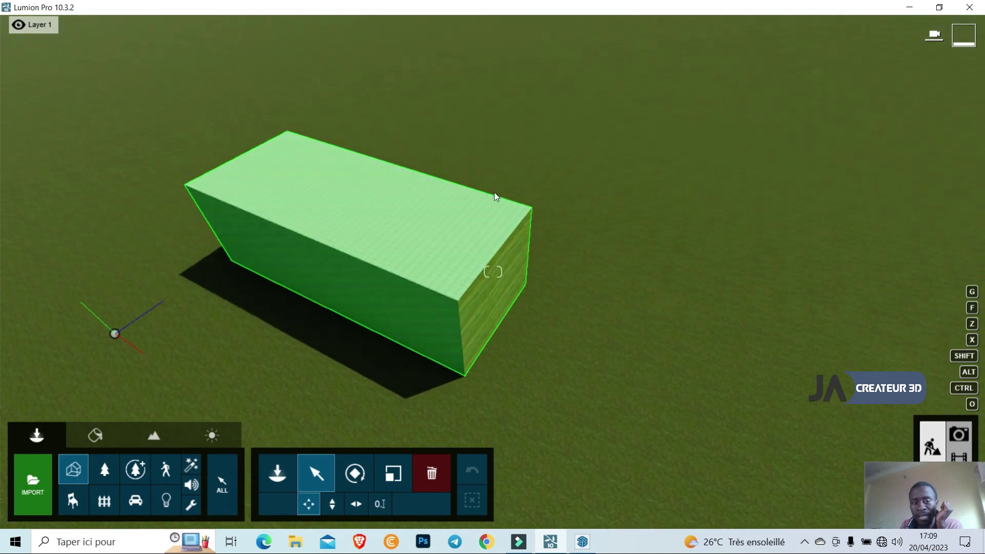
Paint the box faces with the yellow Planche en bois à aspect liège wood.
{"action": "scroll", "coordinate": [542, 287], "scroll_direction": "down", "scroll_amount": 3}
{"action": "left_click", "coordinate": [585, 542]}
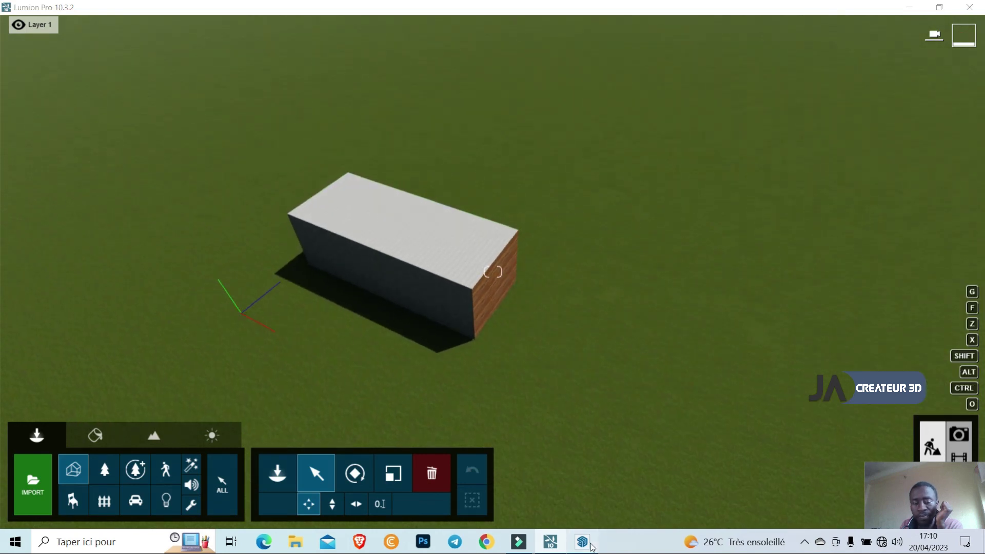
{"action": "left_click", "coordinate": [849, 277]}
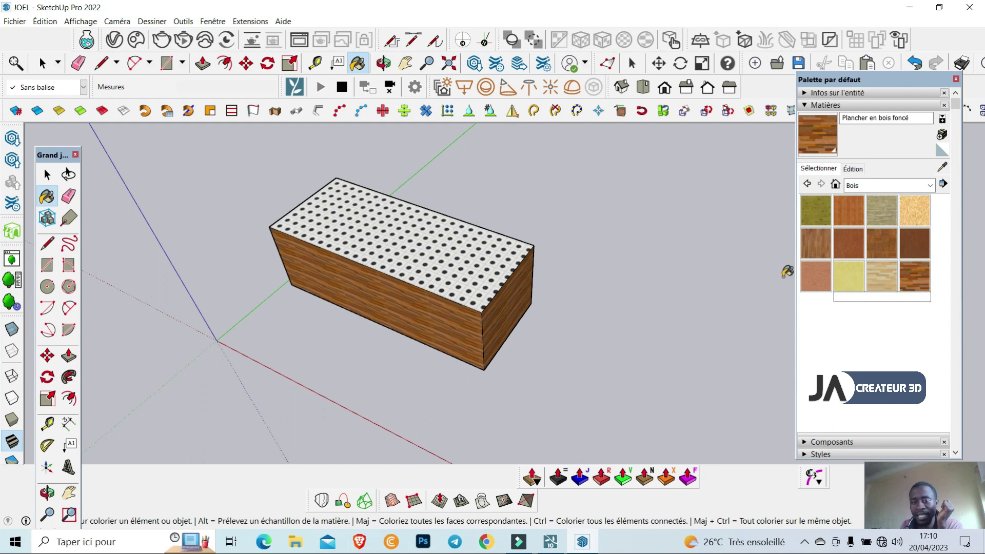
{"action": "left_click", "coordinate": [483, 260]}
{"action": "left_click", "coordinate": [471, 316]}
Zoom in on the cork-look wood box in Lumion, then return to SketchUp.
{"action": "left_click", "coordinate": [533, 310]}
{"action": "left_click", "coordinate": [554, 544]}
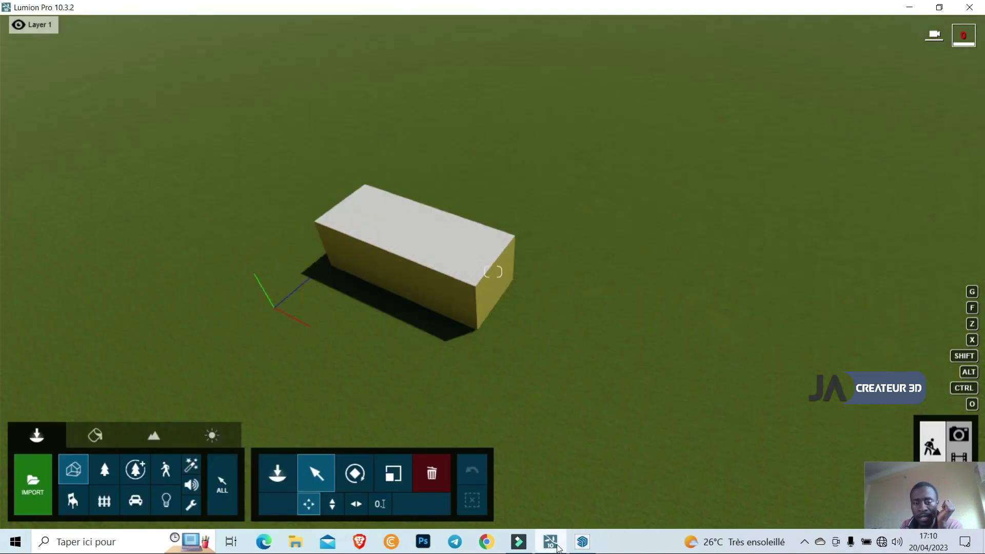
{"action": "scroll", "coordinate": [530, 299], "scroll_direction": "up", "scroll_amount": 5}
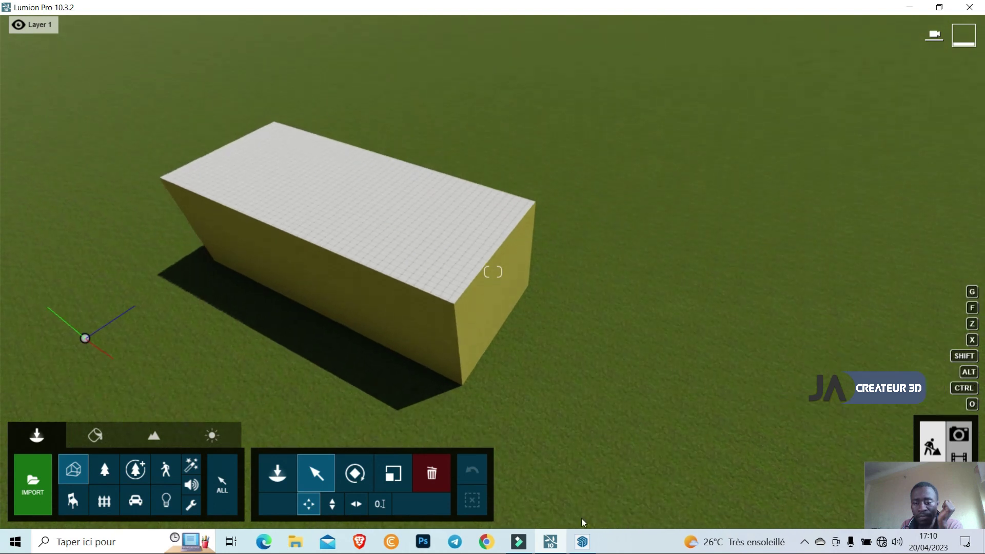
{"action": "left_click", "coordinate": [582, 542]}
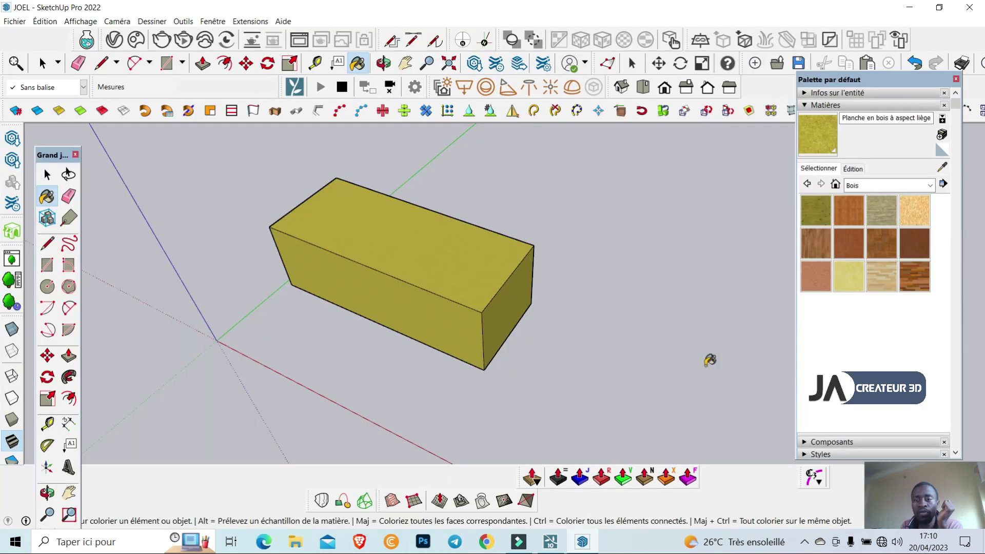
Paint the right end, top and front with Asphalte et béton's Ciment poli à effet vieilli.
{"action": "left_click", "coordinate": [859, 190]}
{"action": "left_click", "coordinate": [872, 196]}
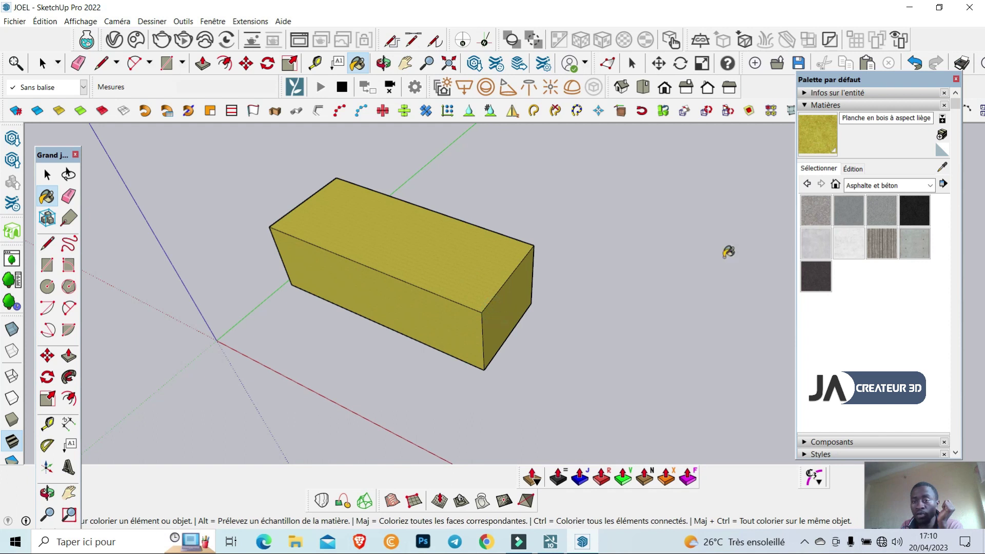
{"action": "left_click", "coordinate": [844, 250]}
{"action": "left_click", "coordinate": [515, 292]}
{"action": "left_click", "coordinate": [464, 292]}
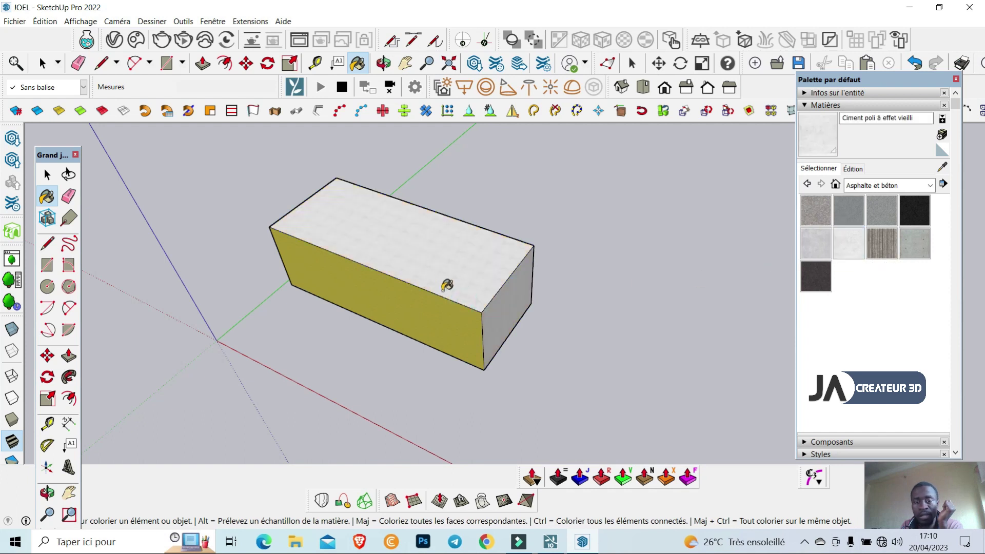
{"action": "left_click", "coordinate": [444, 310]}
{"action": "scroll", "coordinate": [516, 322], "scroll_direction": "down", "scroll_amount": 3}
{"action": "scroll", "coordinate": [457, 264], "scroll_direction": "up", "scroll_amount": 5}
{"action": "scroll", "coordinate": [540, 279], "scroll_direction": "down", "scroll_amount": 4}
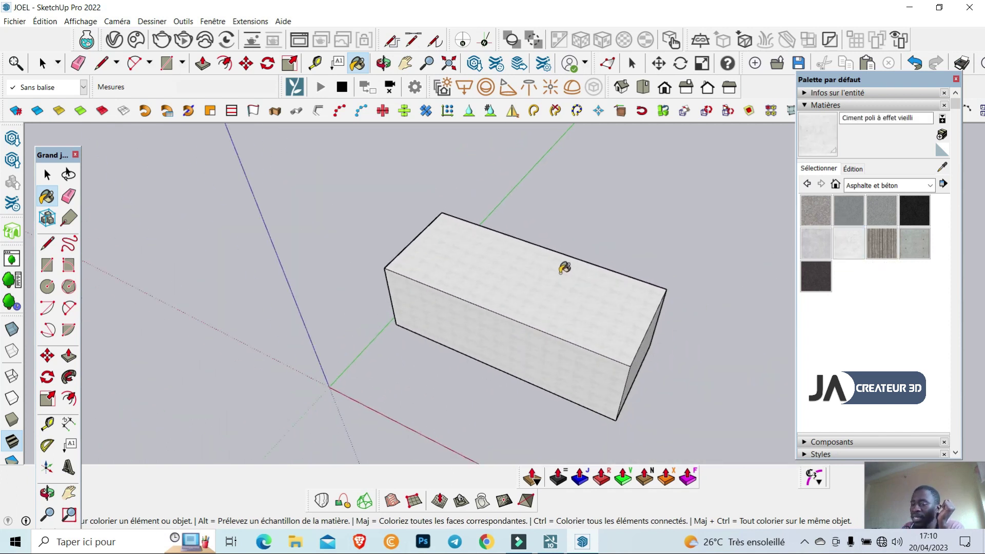
{"action": "scroll", "coordinate": [598, 339], "scroll_direction": "up", "scroll_amount": 2}
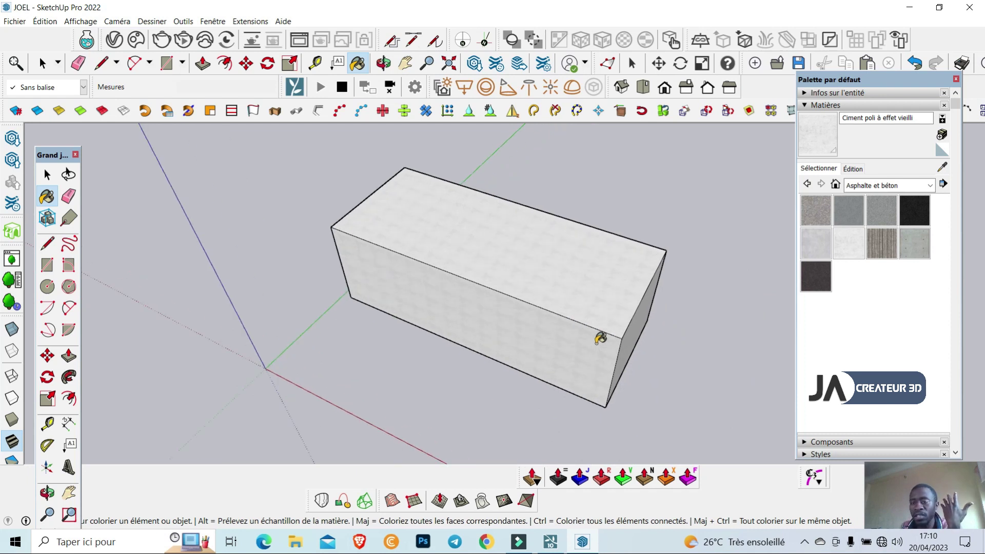
{"action": "scroll", "coordinate": [600, 339], "scroll_direction": "up", "scroll_amount": 1}
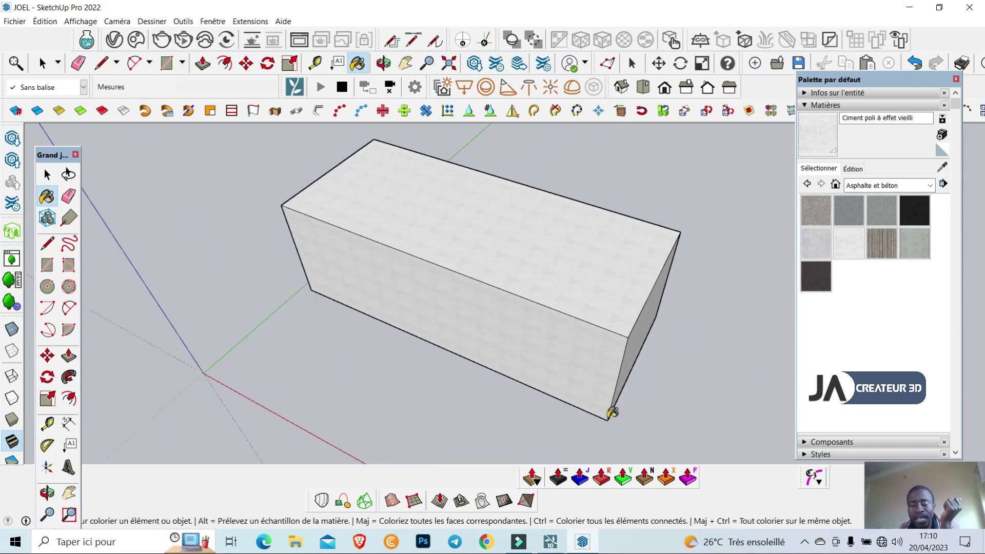
{"action": "left_click", "coordinate": [550, 543]}
Minimise Lumion, zoom out in SketchUp, recheck the pale cement box in Lumion, then return.
{"action": "left_click", "coordinate": [550, 543]}
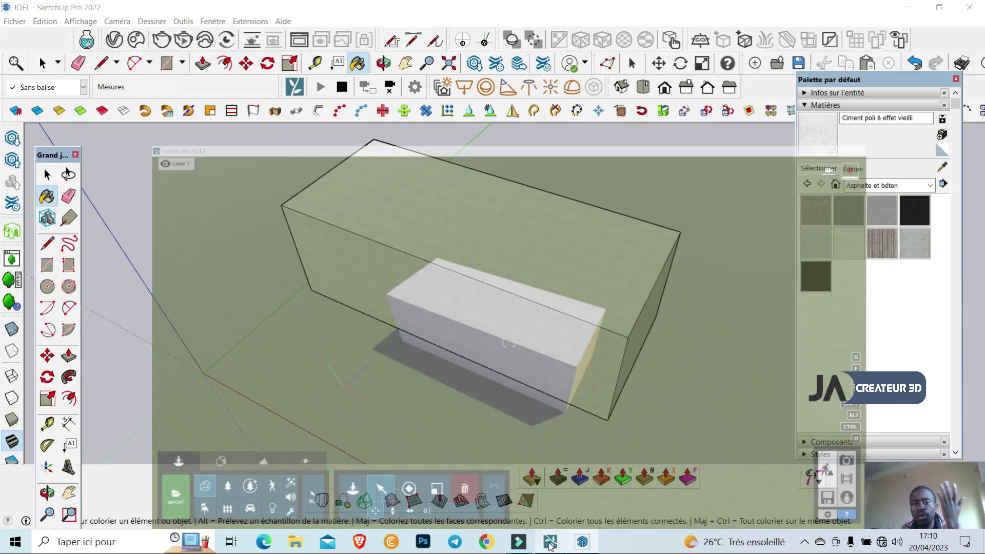
{"action": "scroll", "coordinate": [583, 314], "scroll_direction": "down", "scroll_amount": 1}
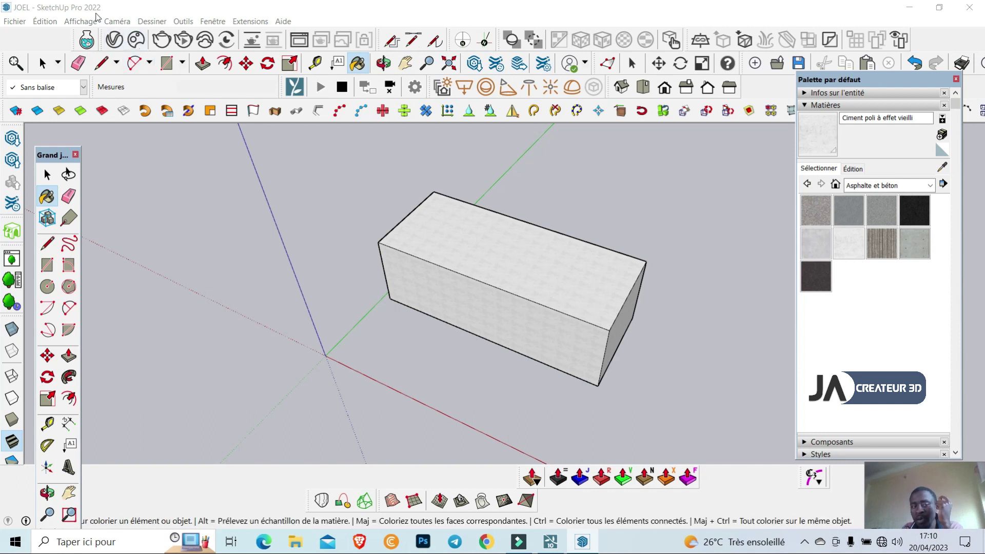
{"action": "left_click", "coordinate": [536, 477]}
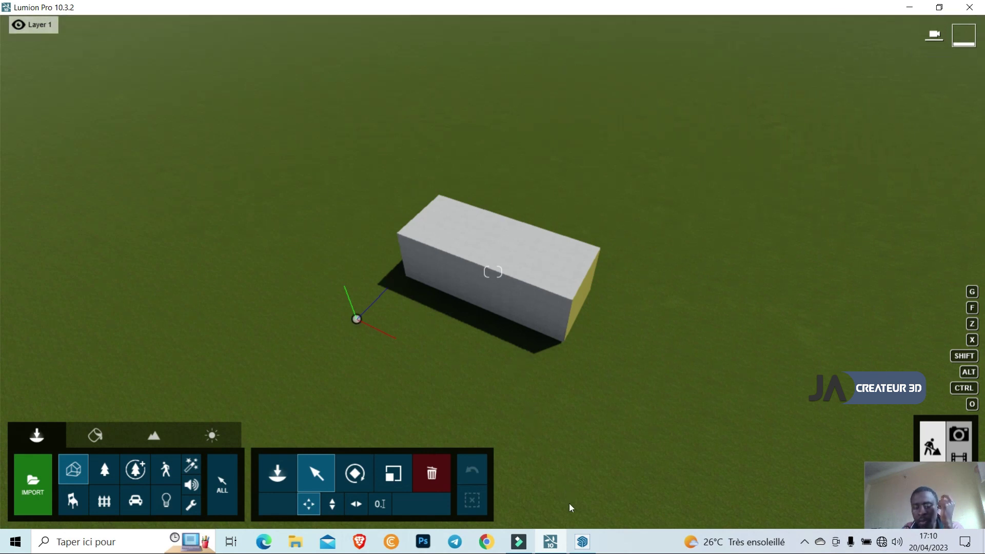
{"action": "mouse_move", "coordinate": [582, 541]}
{"action": "left_click", "coordinate": [579, 549]}
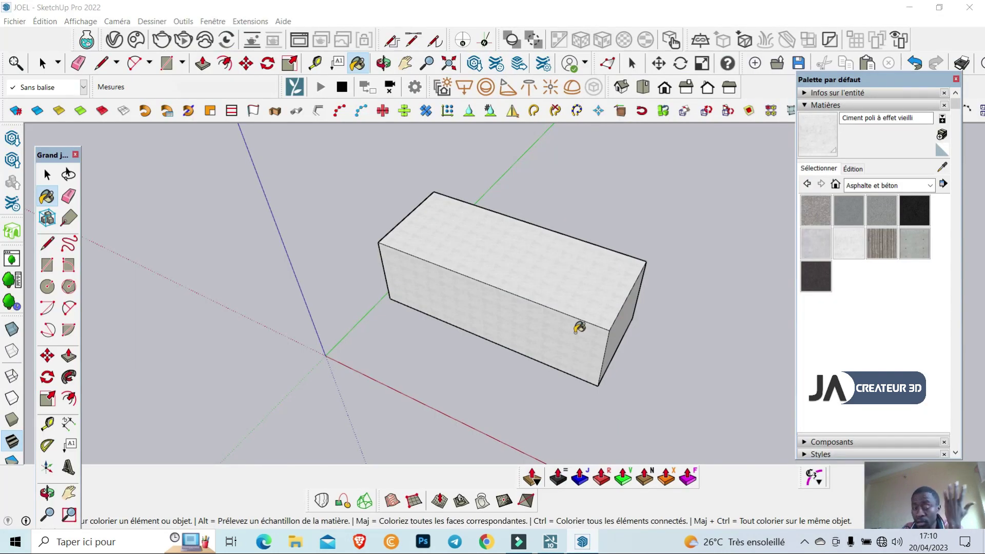